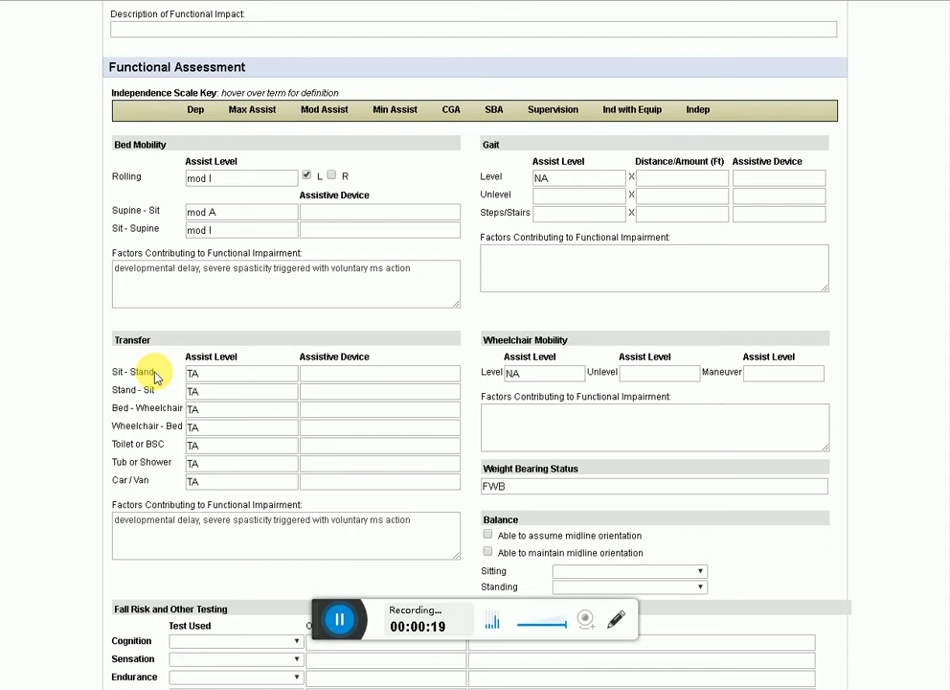
Step: Review the Functional Assessment's independence scale key, Bed Mobility assist levels, impairment factors and the Weight Bearing Status entry
{"action": "scroll", "coordinate": [519, 419], "scroll_direction": "down", "scroll_amount": 1}
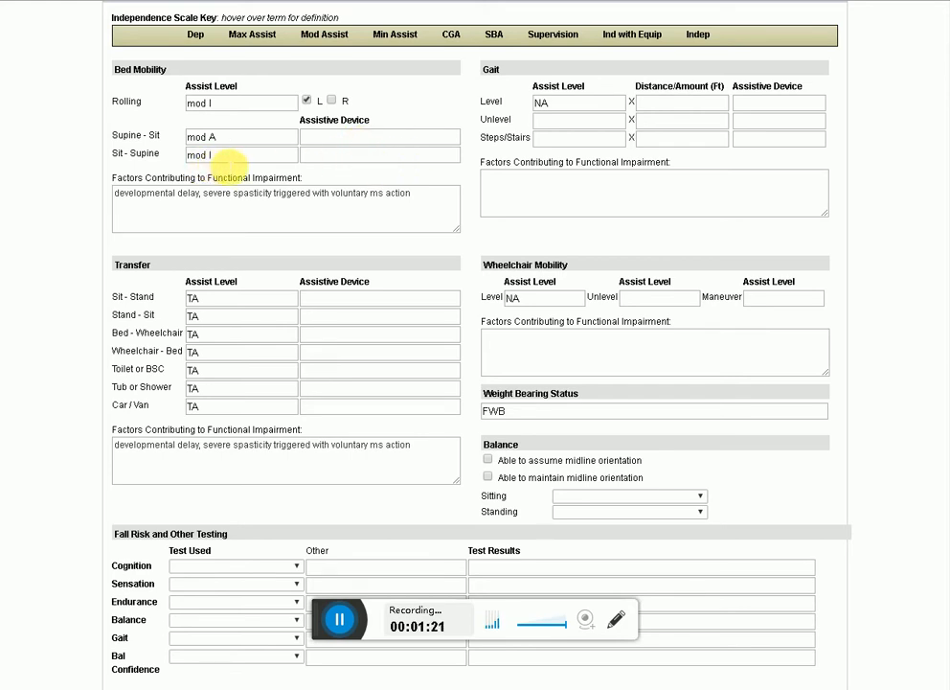
{"action": "left_click", "coordinate": [239, 105]}
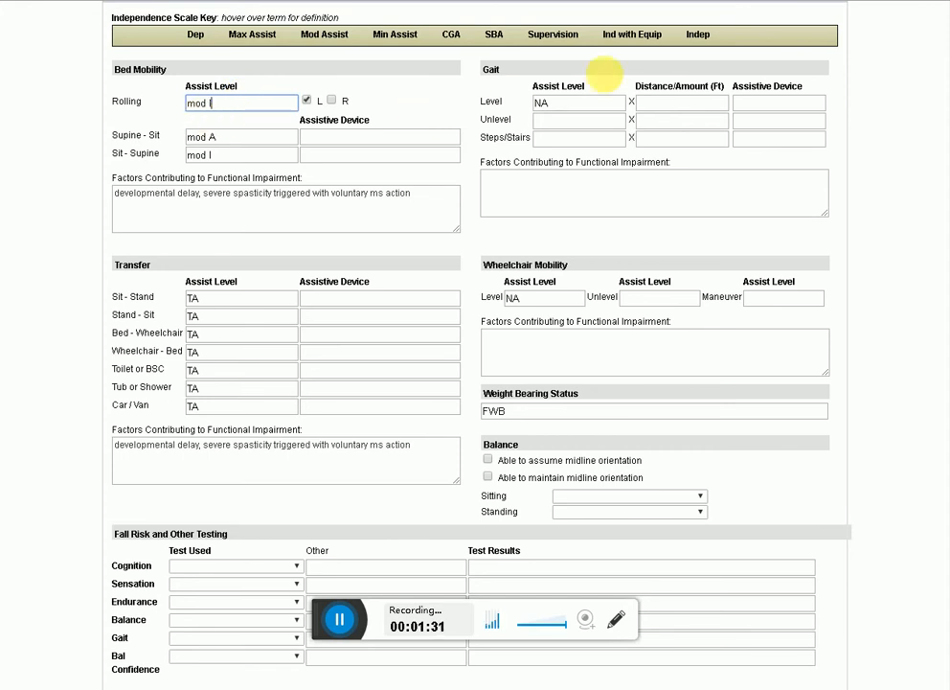
{"action": "mouse_move", "coordinate": [202, 38]}
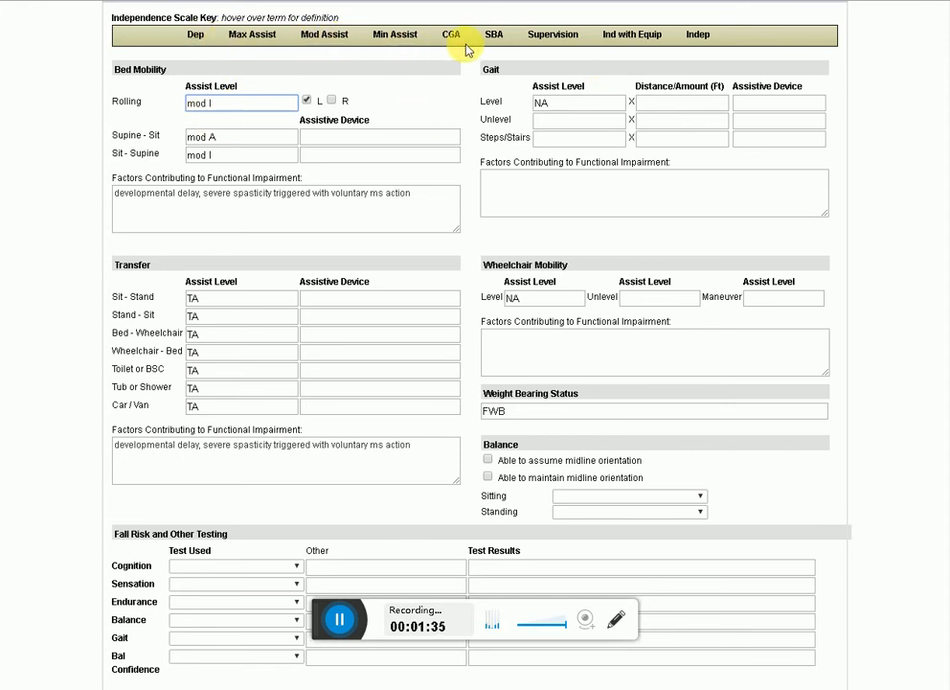
{"action": "mouse_move", "coordinate": [506, 45]}
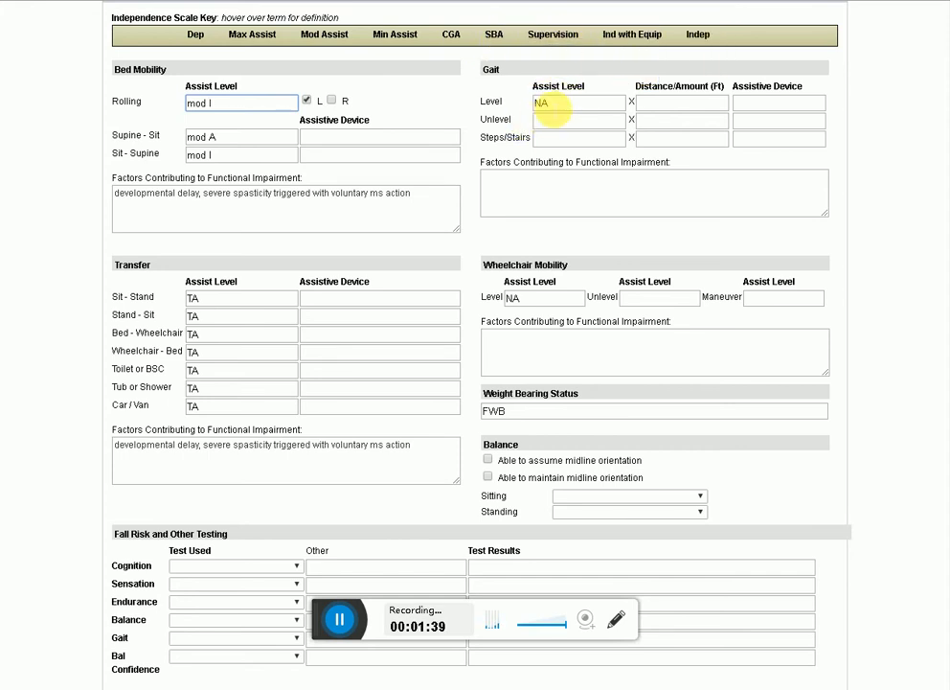
{"action": "mouse_move", "coordinate": [568, 35]}
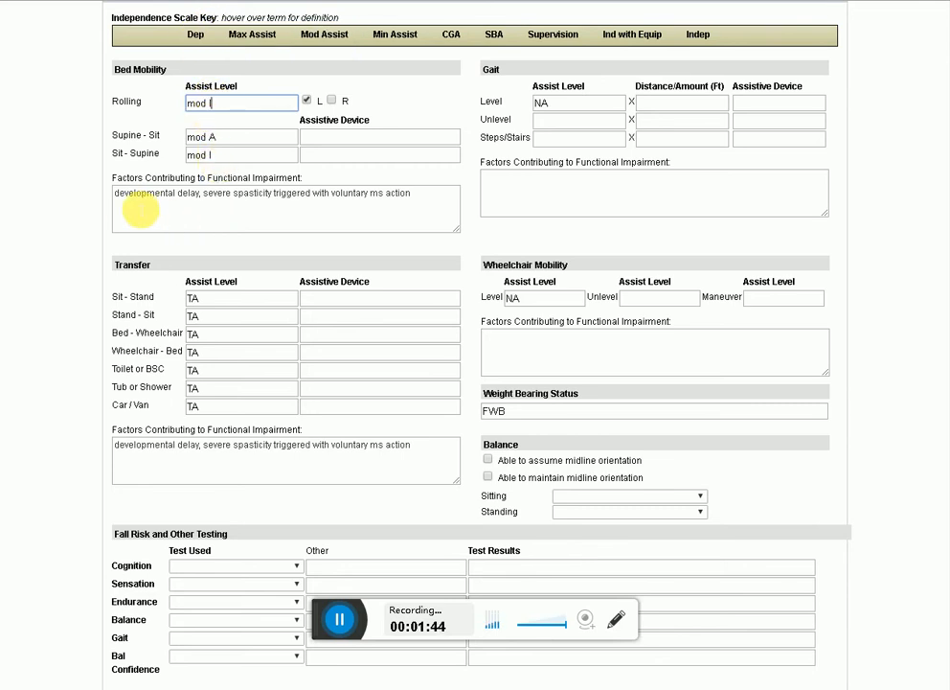
{"action": "left_click", "coordinate": [120, 203]}
{"action": "double_click", "coordinate": [119, 203]}
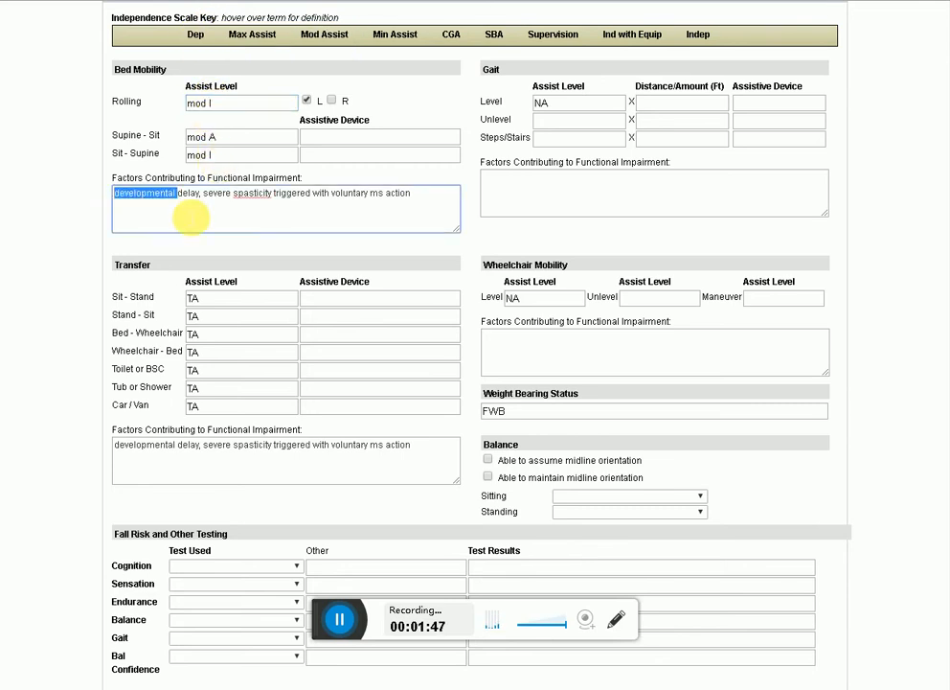
{"action": "left_click", "coordinate": [190, 216]}
{"action": "left_click", "coordinate": [311, 179]}
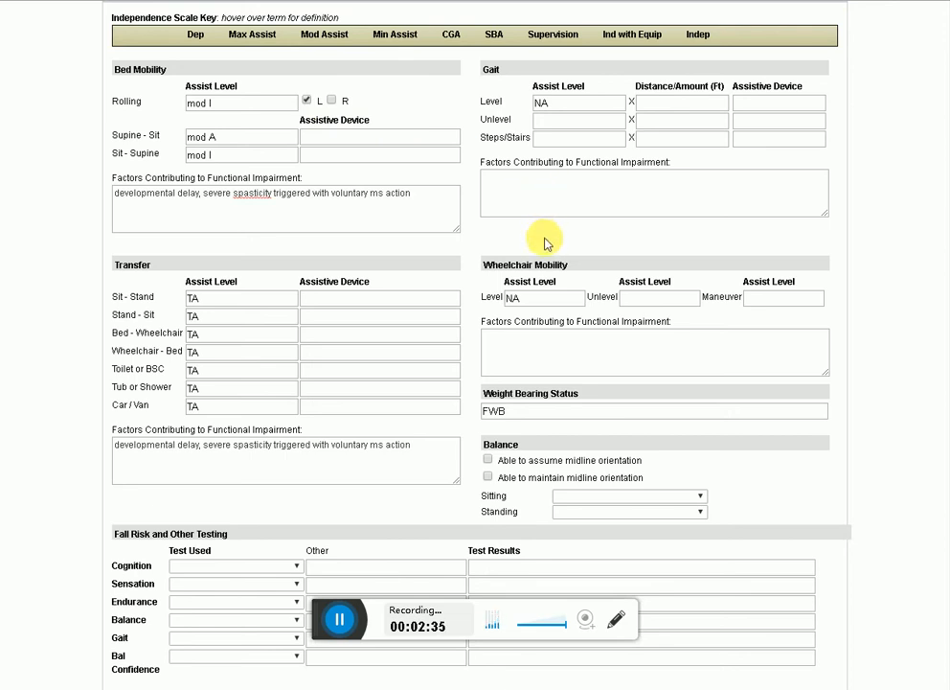
{"action": "scroll", "coordinate": [541, 321], "scroll_direction": "down", "scroll_amount": 1}
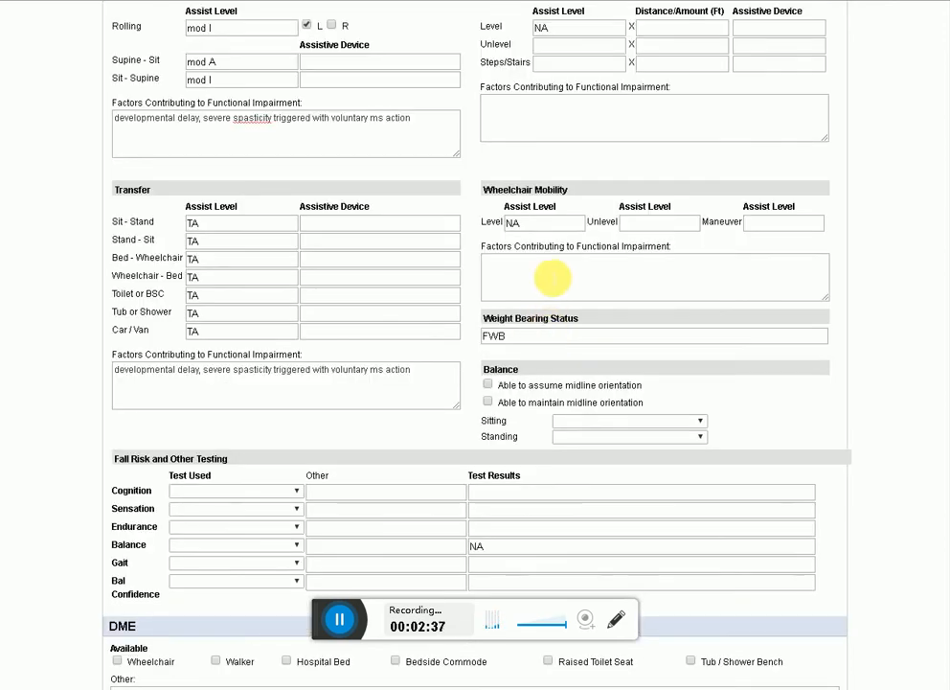
{"action": "scroll", "coordinate": [532, 287], "scroll_direction": "down", "scroll_amount": 1}
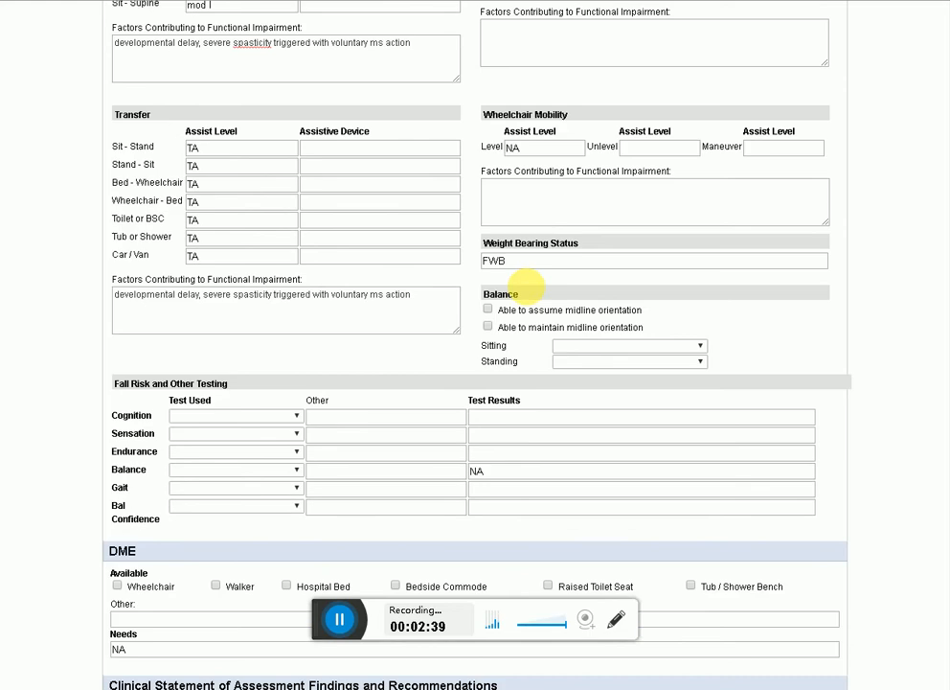
{"action": "left_click", "coordinate": [531, 264]}
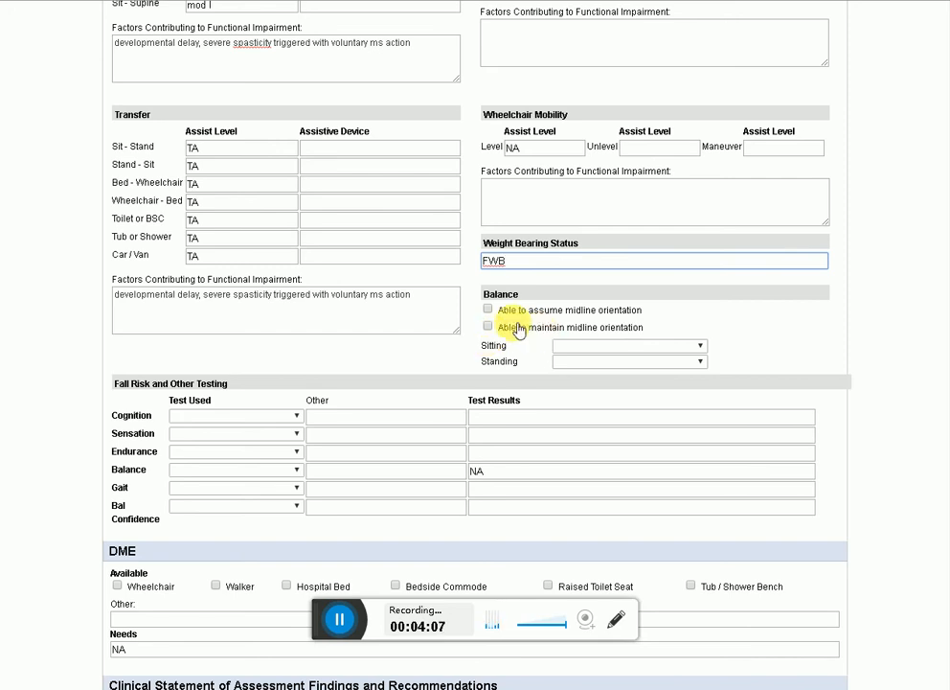
Step: Mark the patient as able to assume midline orientation and set the Standing balance to Maintain position
{"action": "left_click", "coordinate": [488, 309]}
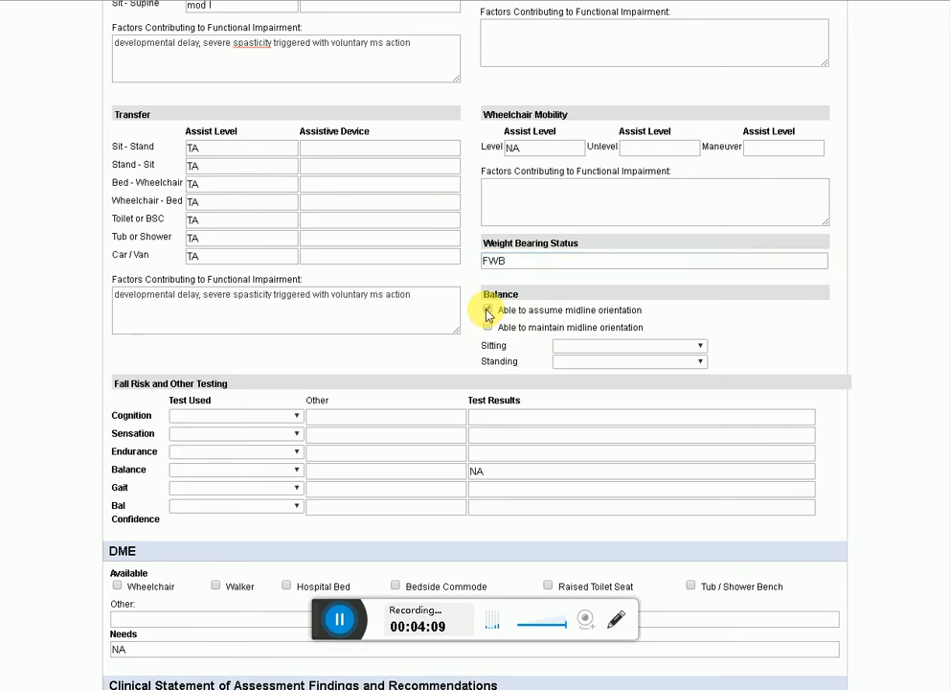
{"action": "left_click", "coordinate": [570, 347]}
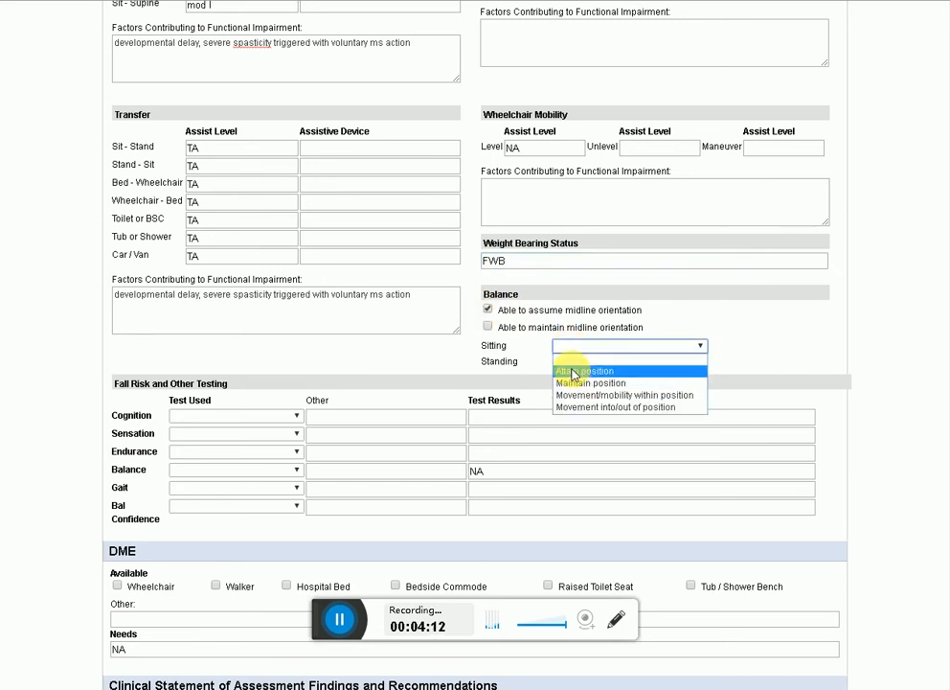
{"action": "left_click", "coordinate": [512, 352]}
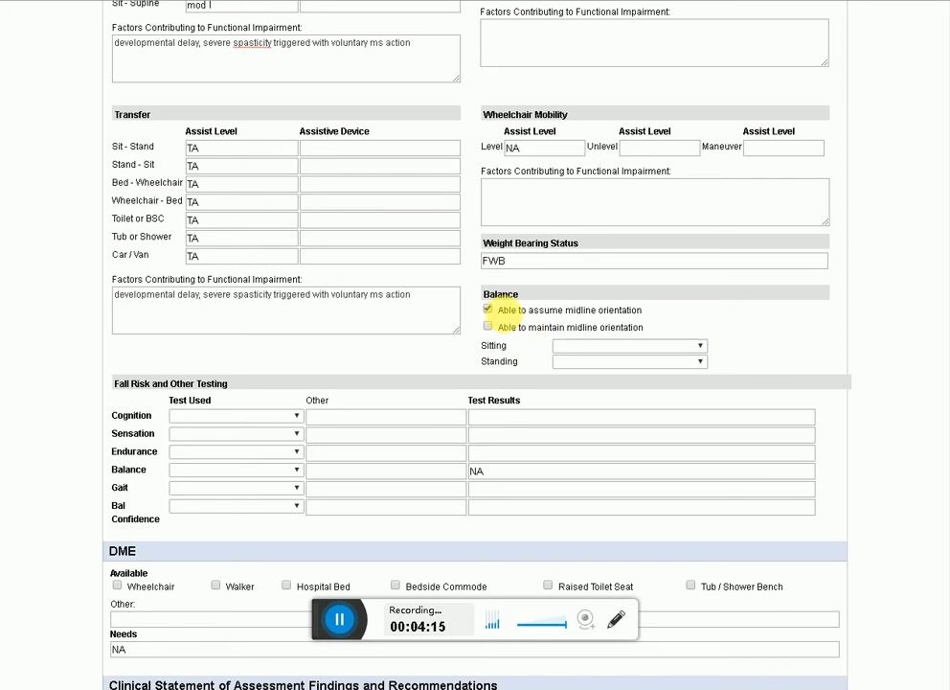
{"action": "left_click", "coordinate": [570, 348]}
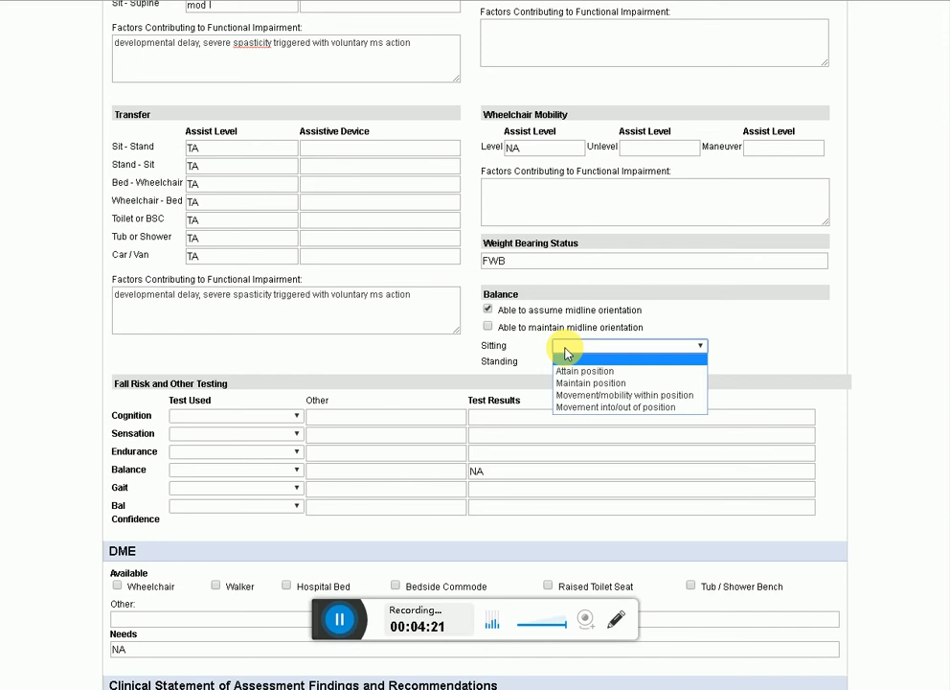
{"action": "left_click", "coordinate": [542, 382]}
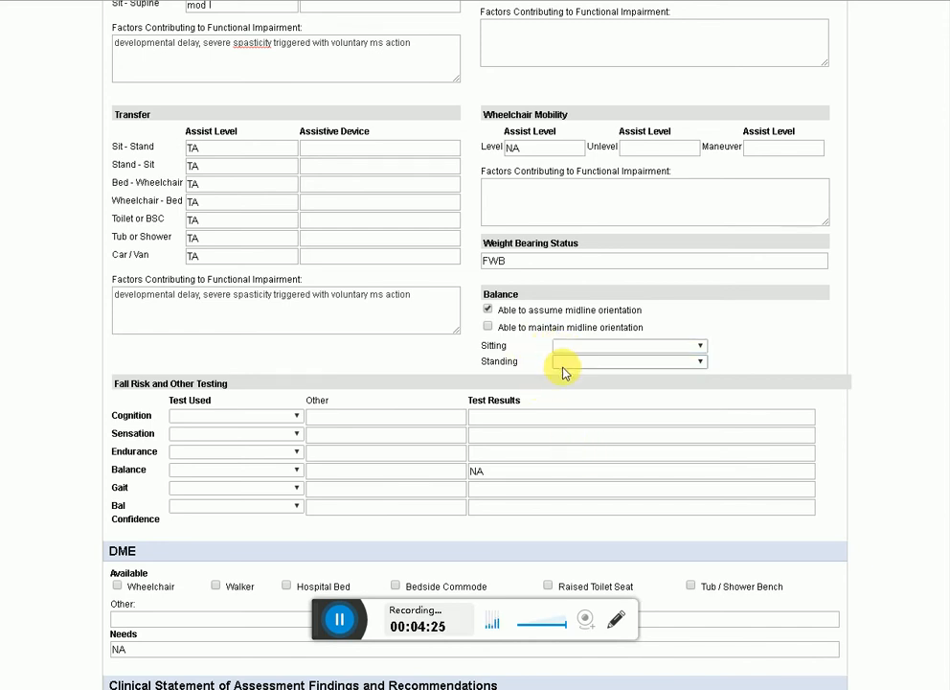
{"action": "left_click", "coordinate": [563, 364]}
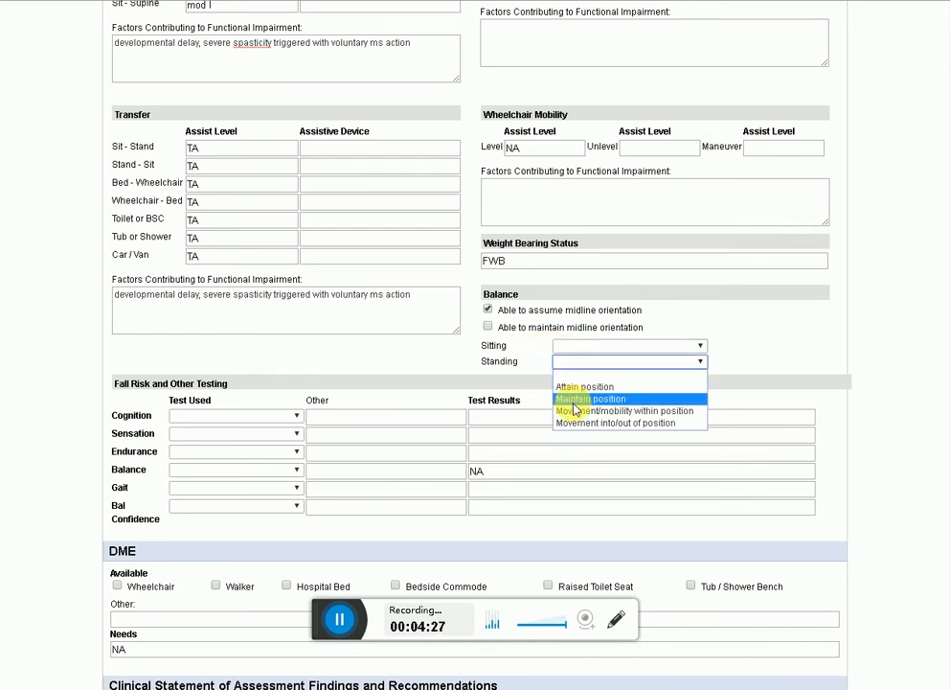
{"action": "left_click", "coordinate": [573, 402]}
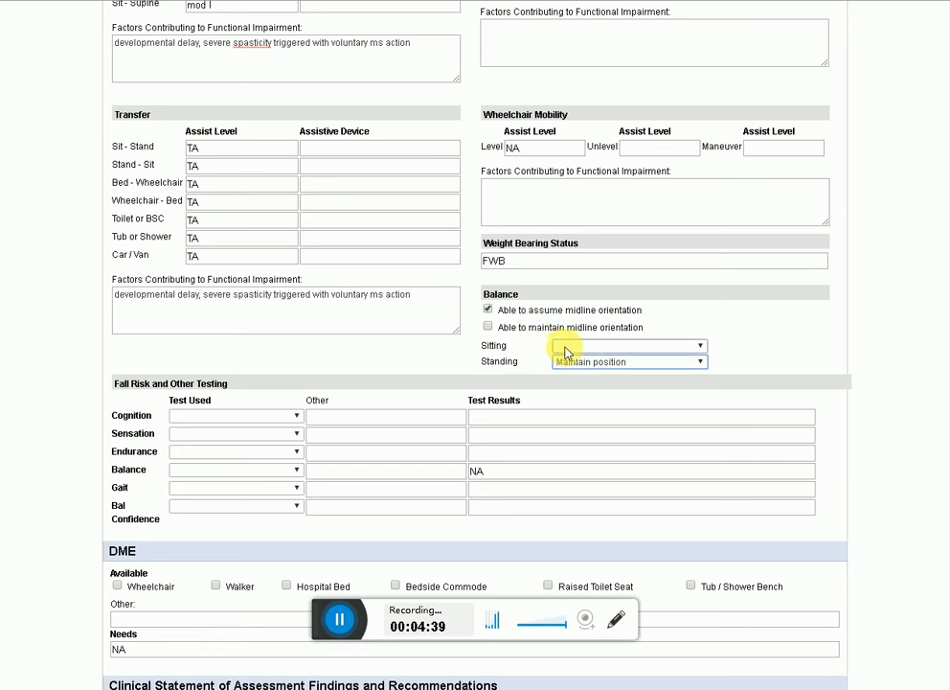
Step: Reset the Standing balance to blank and unmark the ability to assume midline orientation
{"action": "left_click", "coordinate": [565, 350]}
{"action": "double_click", "coordinate": [540, 412]}
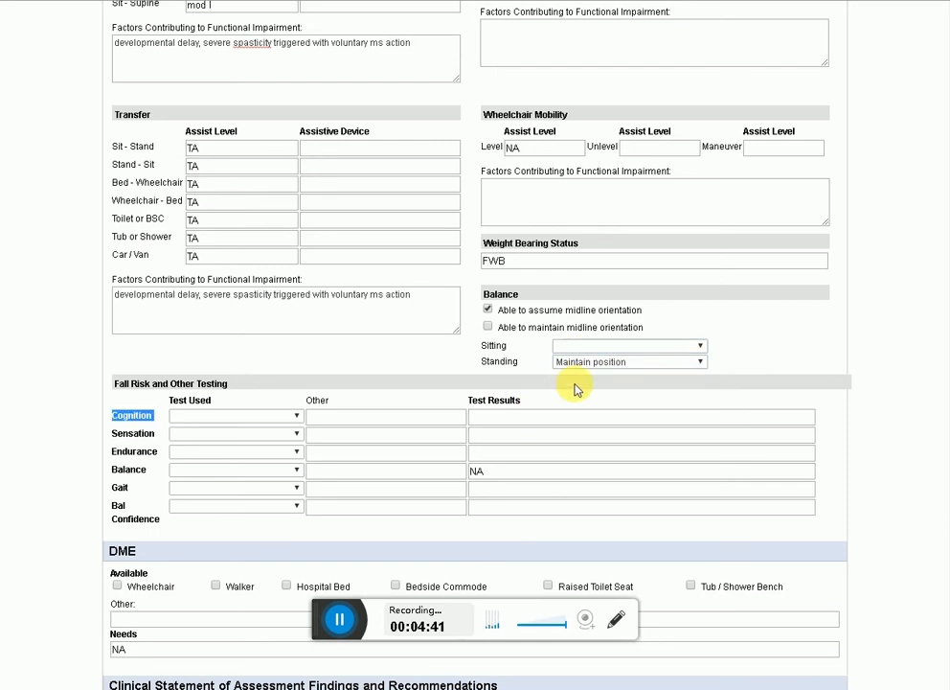
{"action": "left_click", "coordinate": [608, 362]}
{"action": "left_click", "coordinate": [596, 374]}
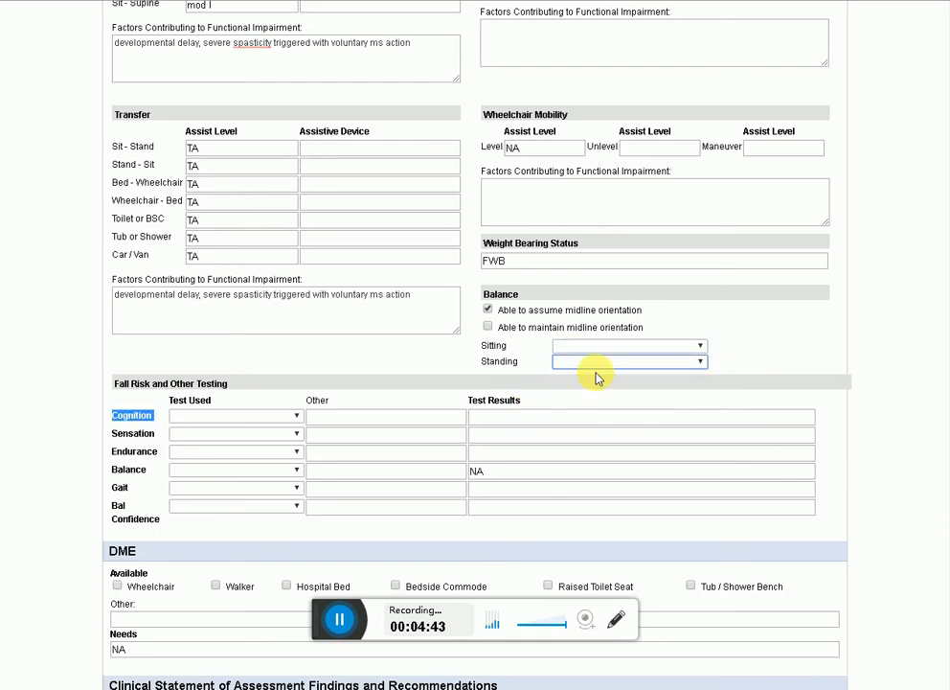
{"action": "left_click", "coordinate": [443, 365]}
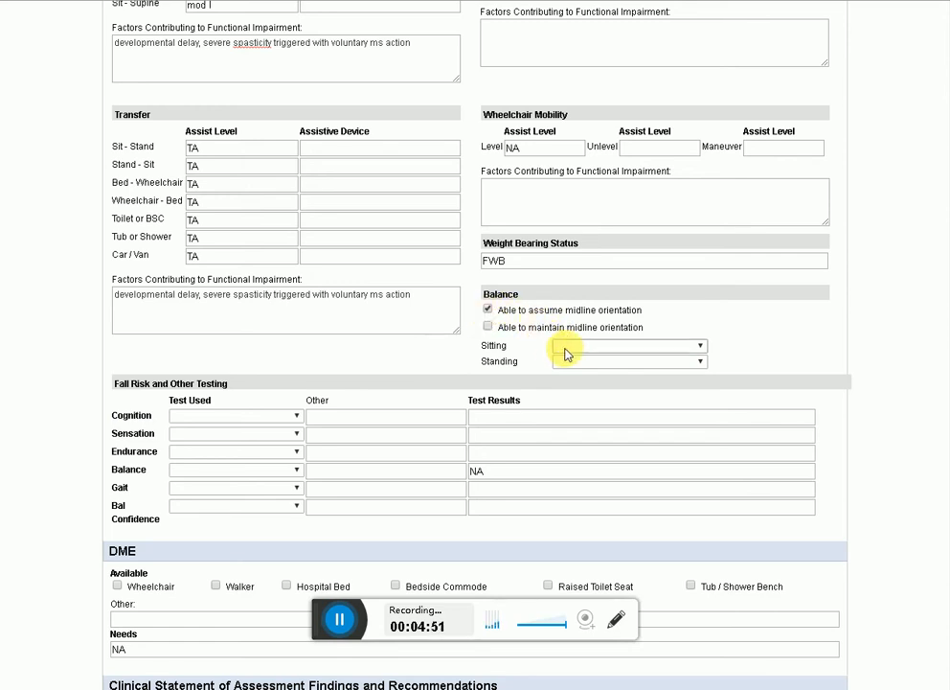
{"action": "left_click", "coordinate": [487, 309]}
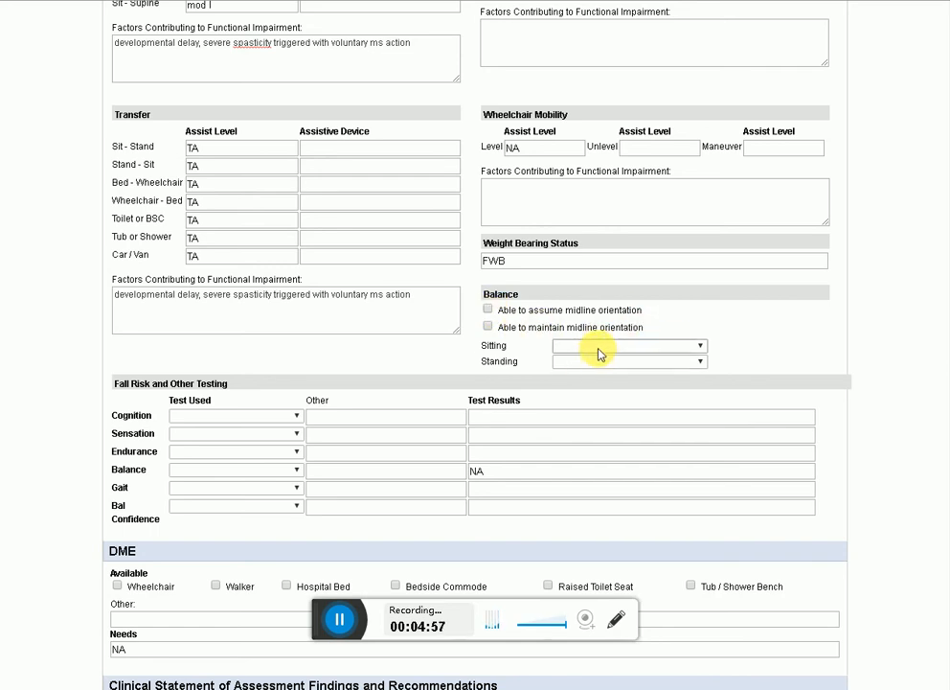
Step: Review the Balance and Bal Confidence test results in the Fall Risk and Other Testing section
{"action": "scroll", "coordinate": [452, 439], "scroll_direction": "down", "scroll_amount": 2}
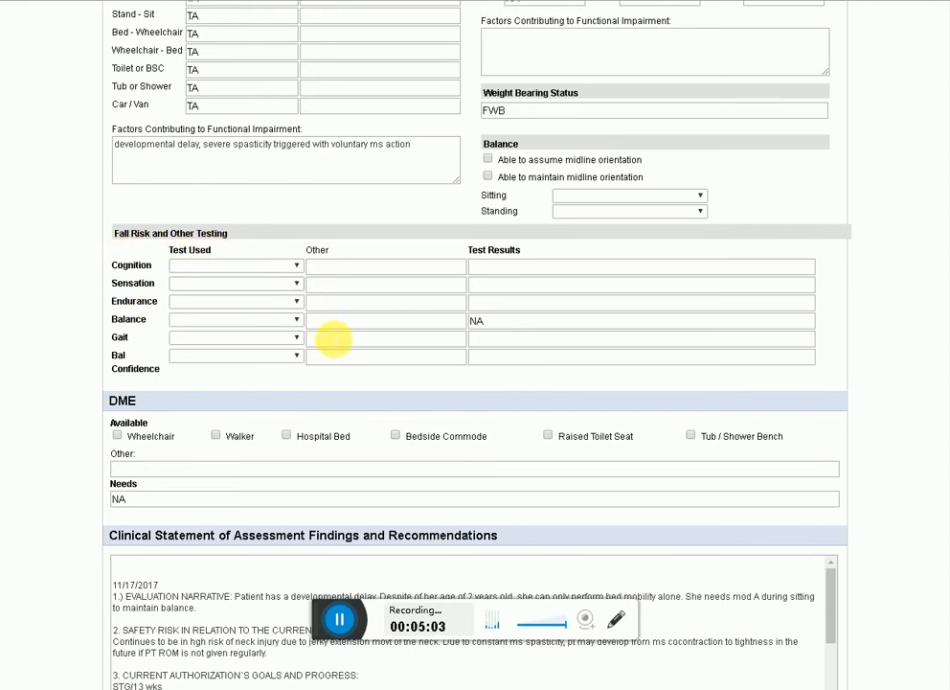
{"action": "left_click", "coordinate": [493, 324]}
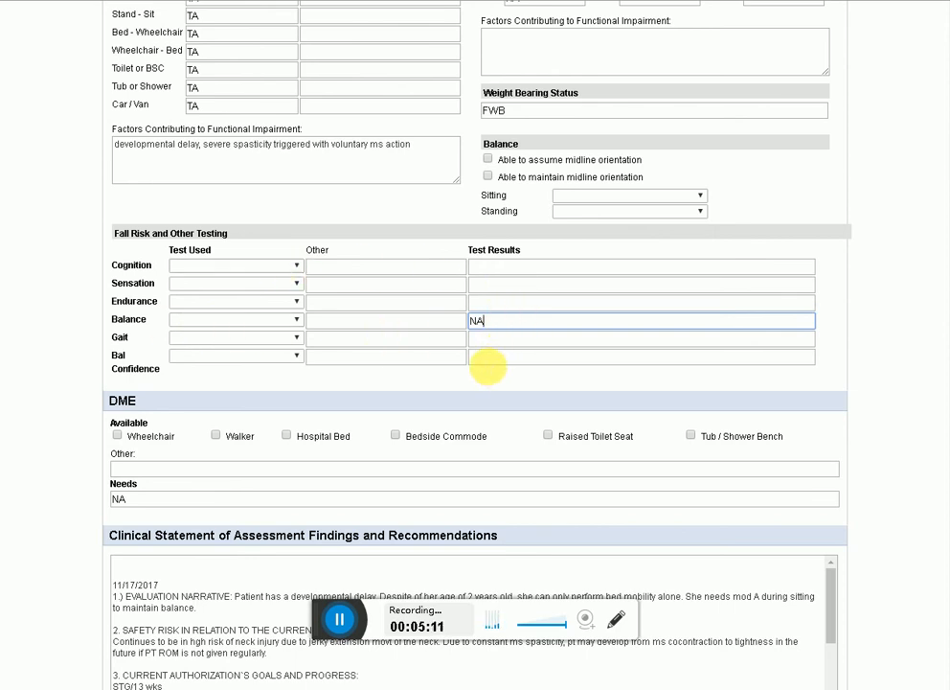
{"action": "left_click", "coordinate": [502, 363]}
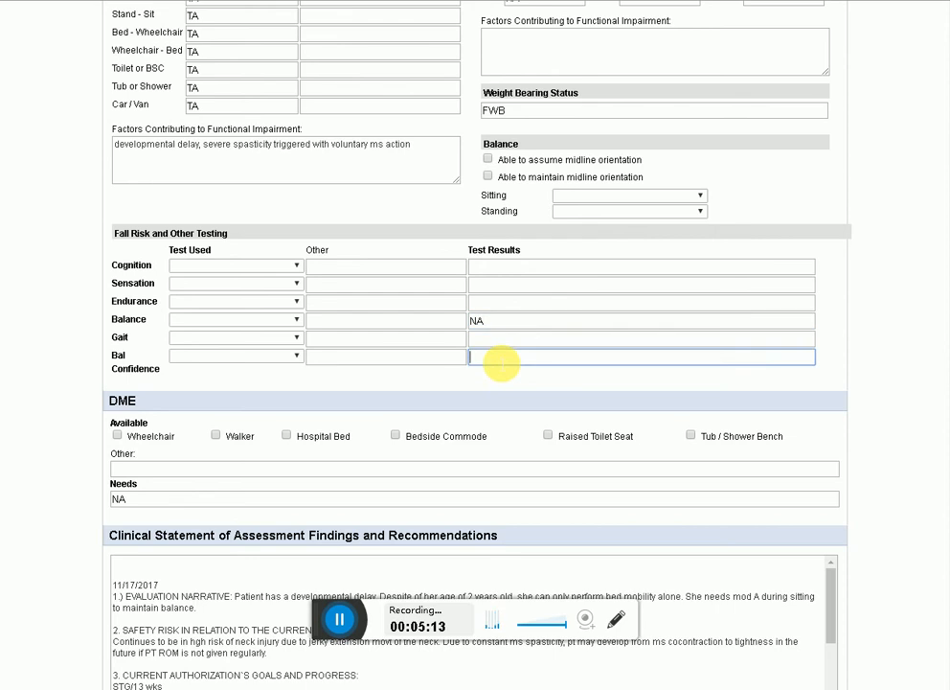
{"action": "scroll", "coordinate": [483, 365], "scroll_direction": "up", "scroll_amount": 3}
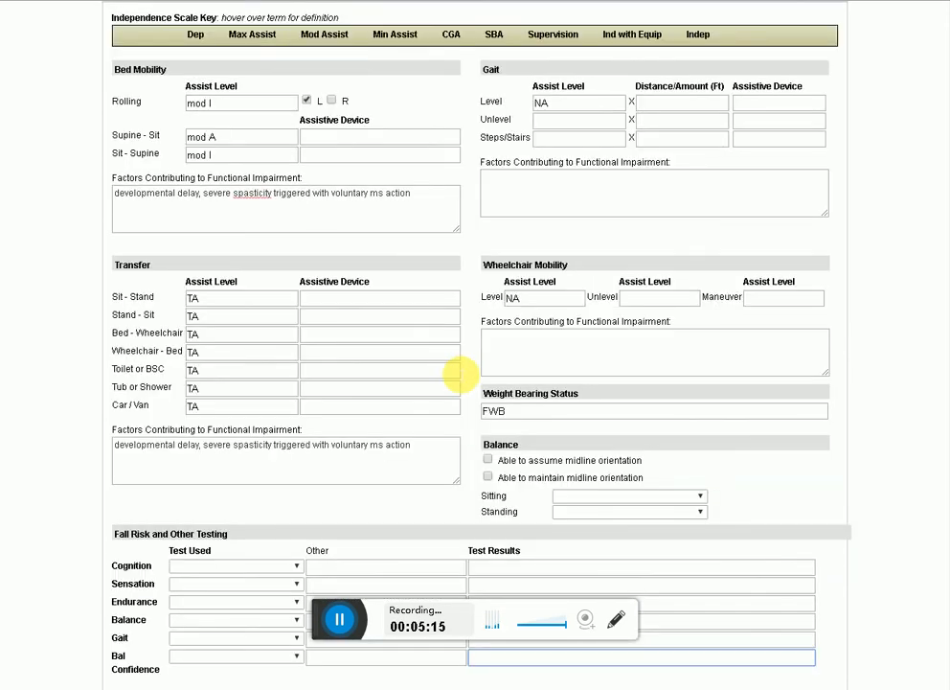
{"action": "left_click", "coordinate": [339, 618]}
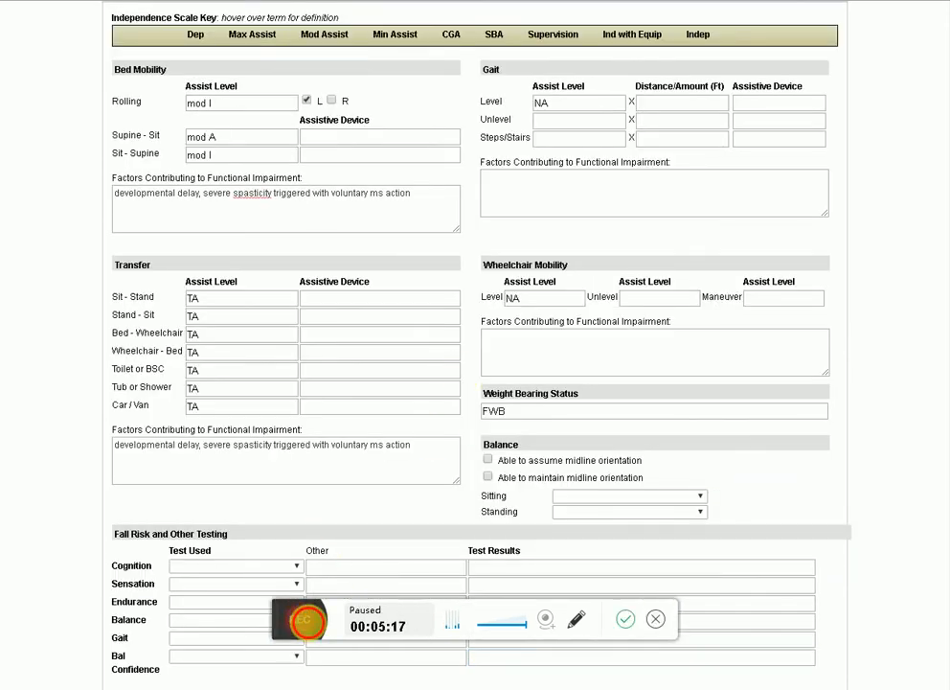
{"action": "left_click", "coordinate": [307, 619]}
Step: Set the Balance test used to Single Leg Stance under Fall Risk and Other Testing
{"action": "scroll", "coordinate": [428, 486], "scroll_direction": "down", "scroll_amount": 2}
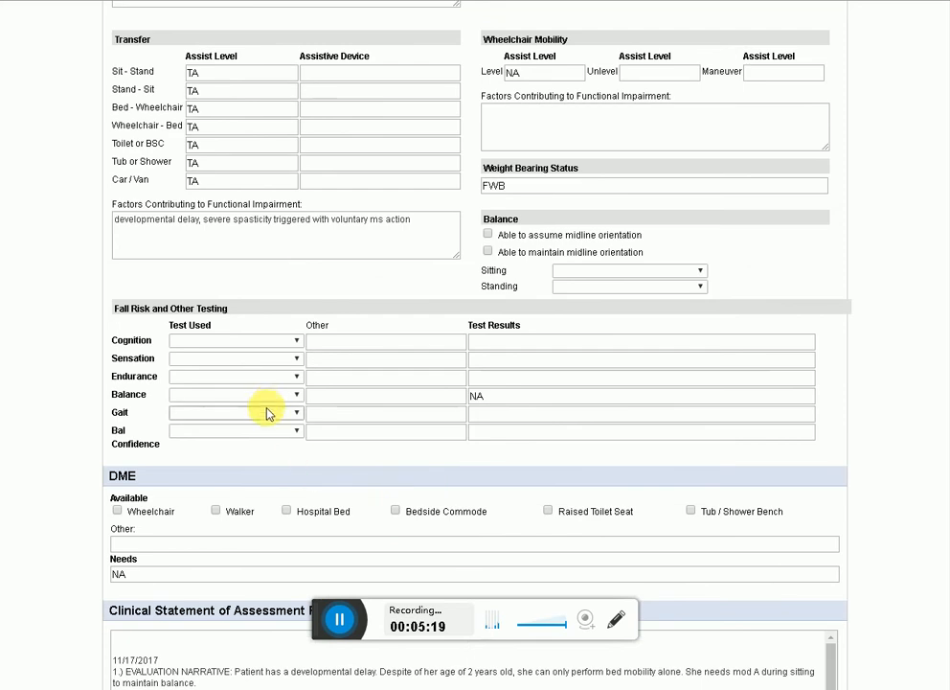
{"action": "left_click", "coordinate": [267, 401]}
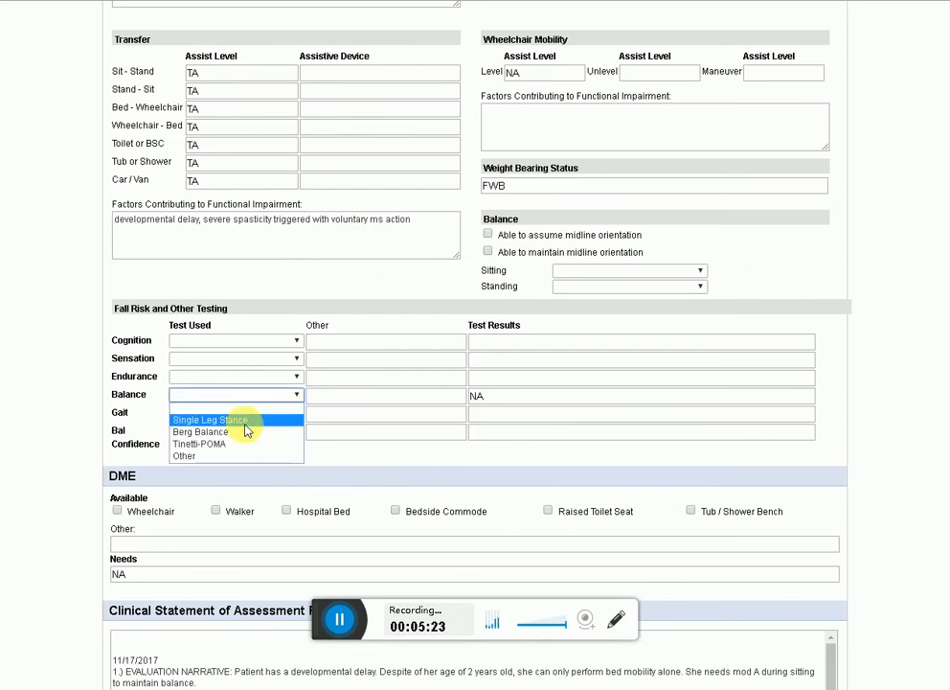
{"action": "left_click", "coordinate": [246, 420]}
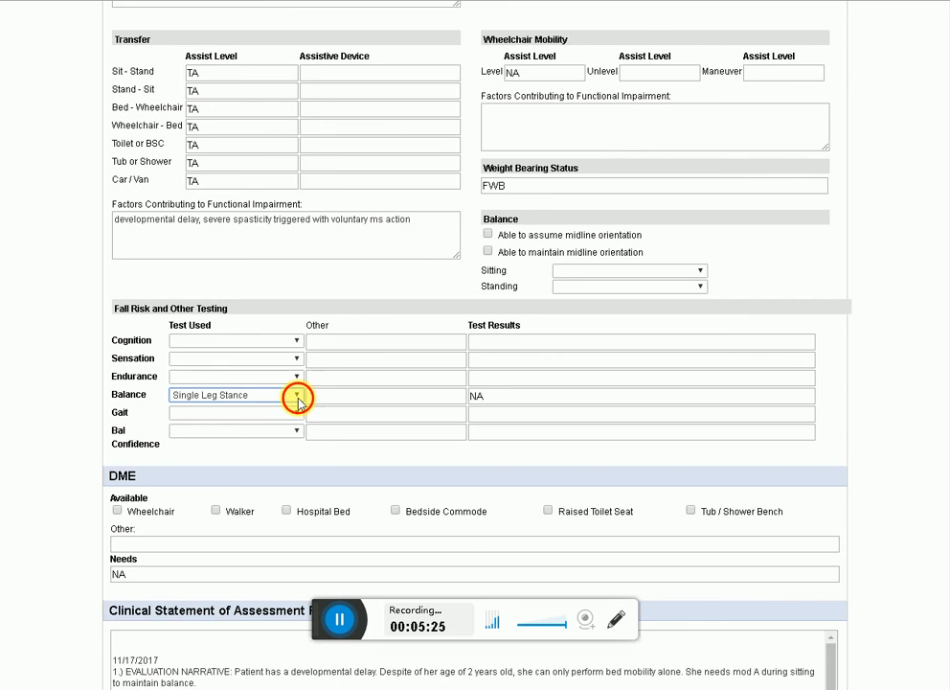
Step: Reset the Balance test used to the blank option
{"action": "left_click", "coordinate": [298, 402]}
{"action": "left_click", "coordinate": [313, 408]}
{"action": "left_click", "coordinate": [298, 403]}
{"action": "left_click", "coordinate": [296, 408]}
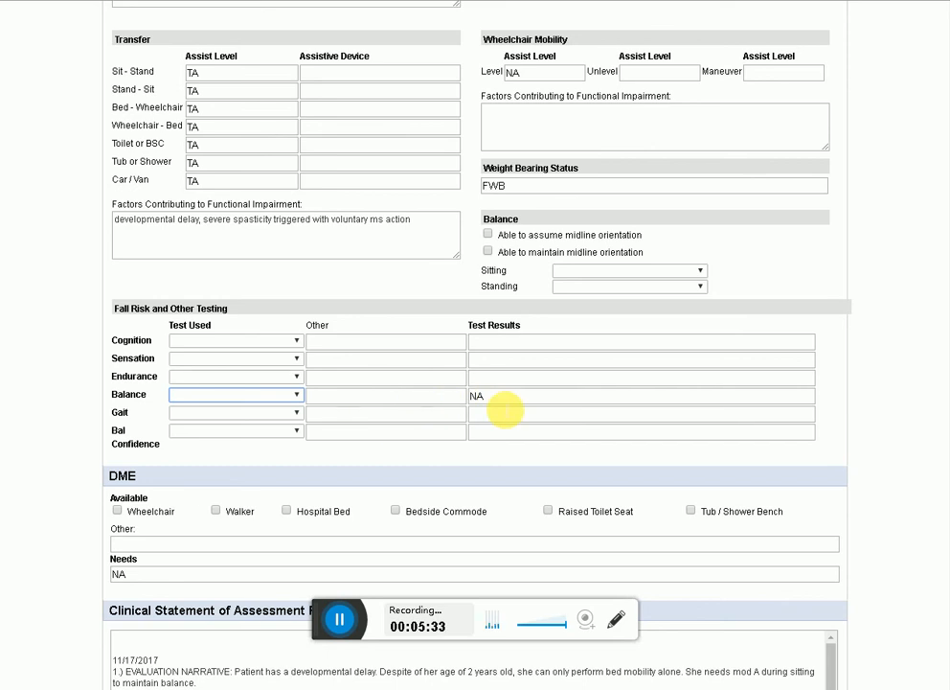
Step: Look through the available Balance test choices and check the Balance row's field for another test
{"action": "left_click", "coordinate": [275, 396]}
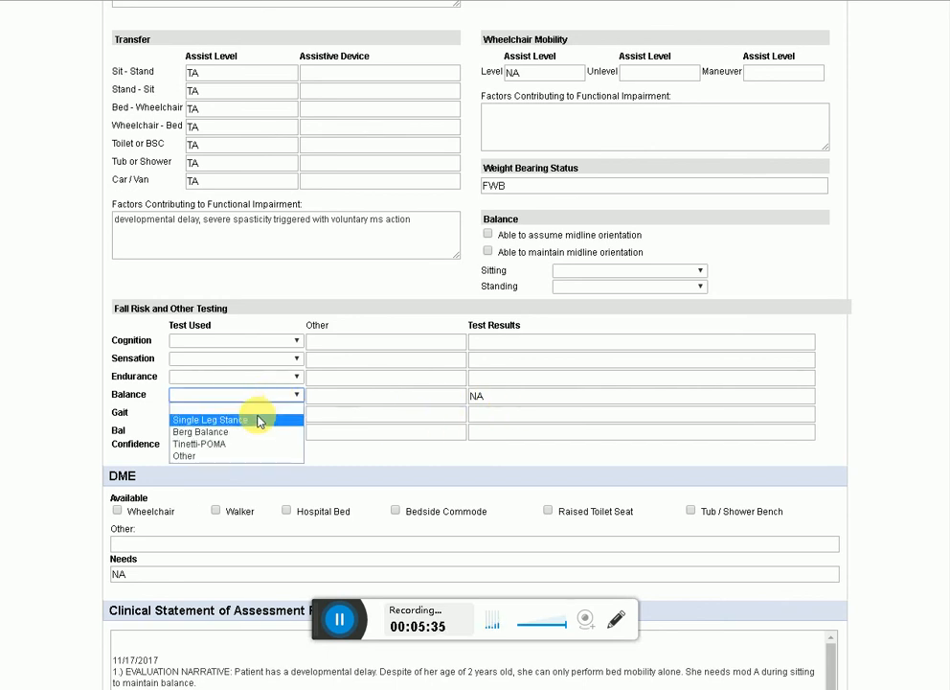
{"action": "left_click", "coordinate": [330, 397]}
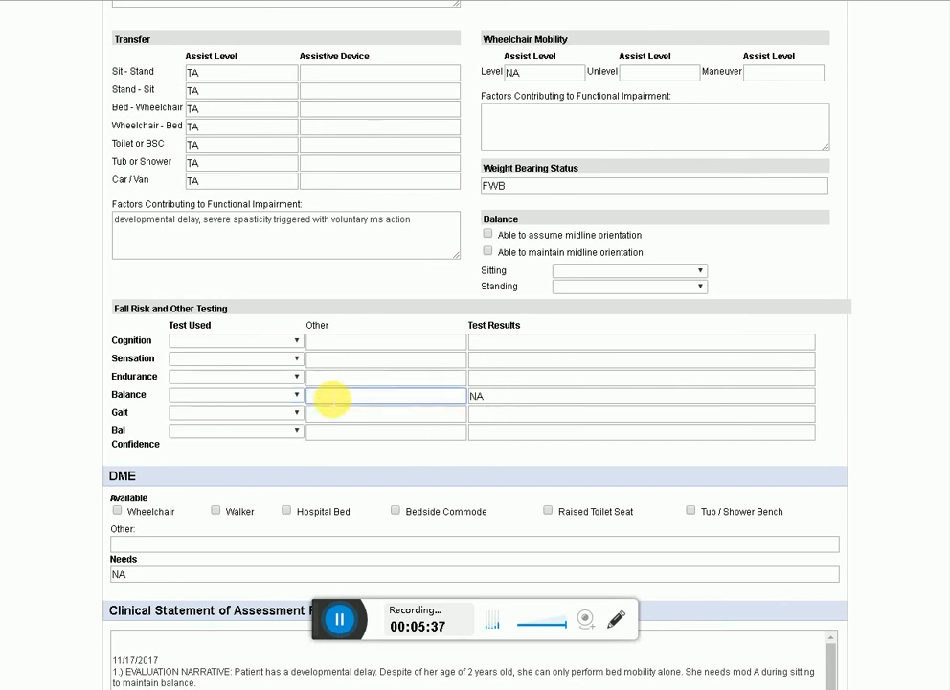
{"action": "left_click", "coordinate": [265, 396]}
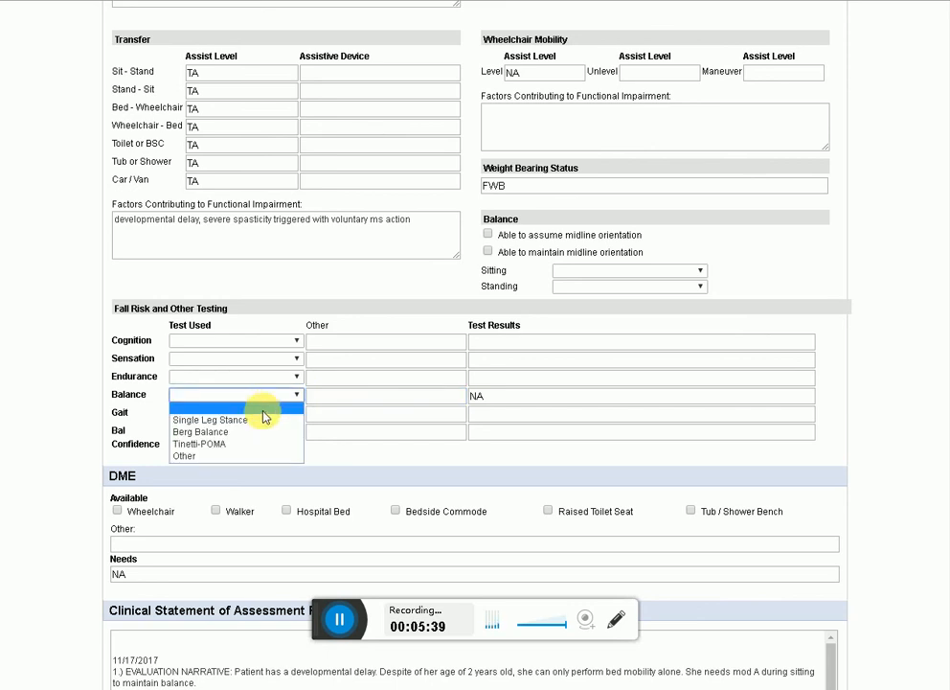
{"action": "left_click", "coordinate": [269, 406]}
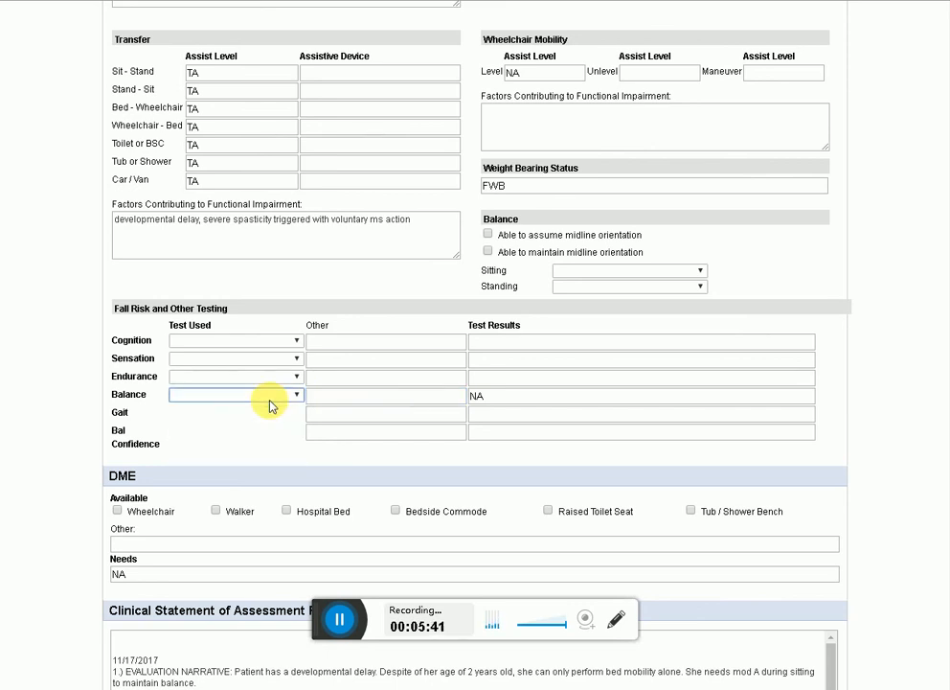
{"action": "left_click", "coordinate": [339, 396]}
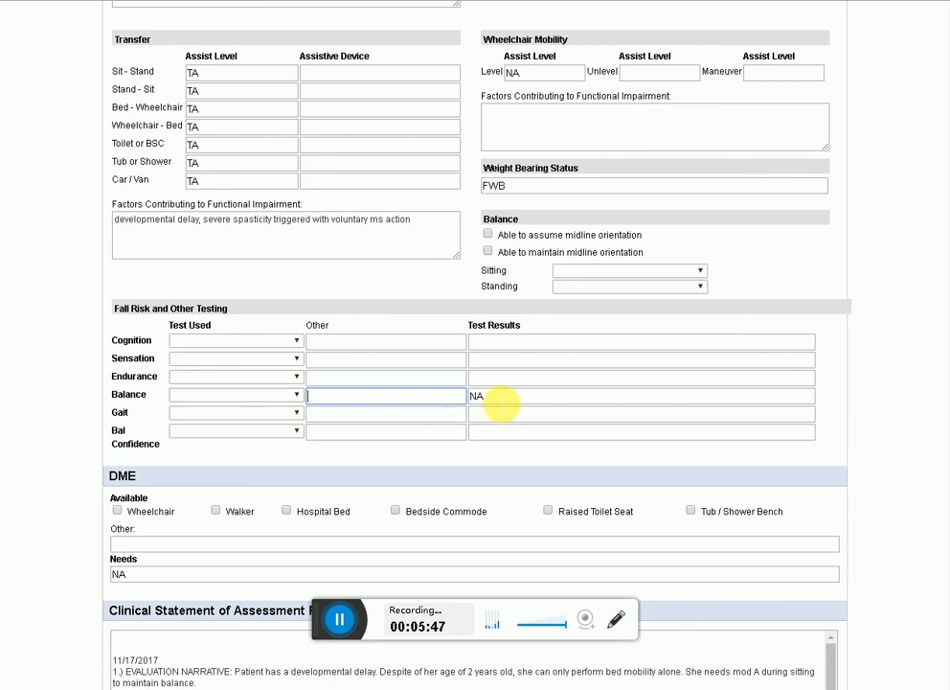
Step: Review the Gait and Balance test choices and the Balance row's result under Fall Risk and Other Testing, and return to Functional Assessment
{"action": "left_click", "coordinate": [498, 398]}
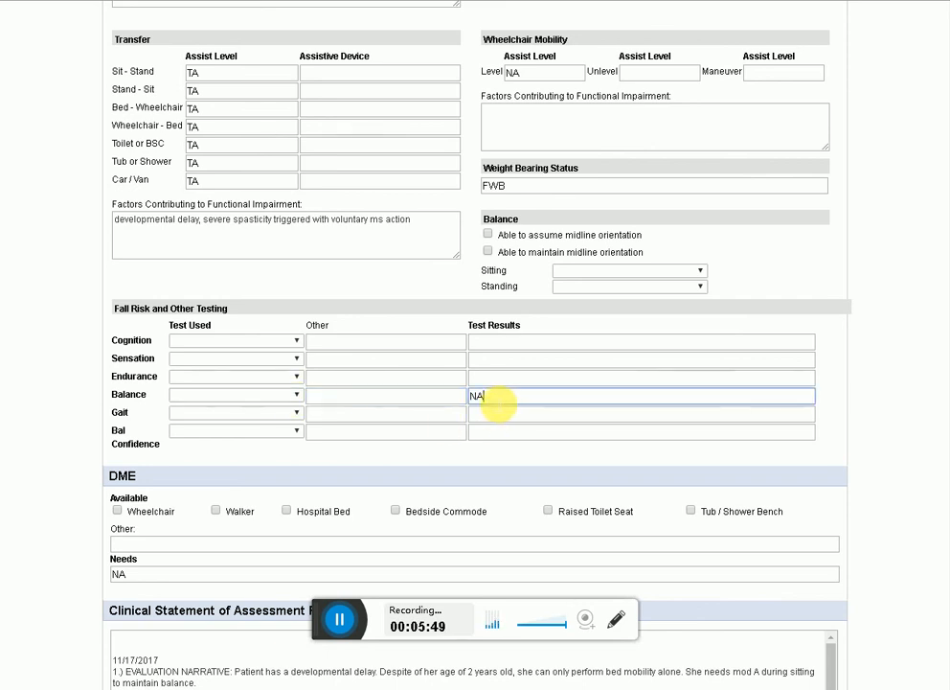
{"action": "left_click", "coordinate": [294, 416]}
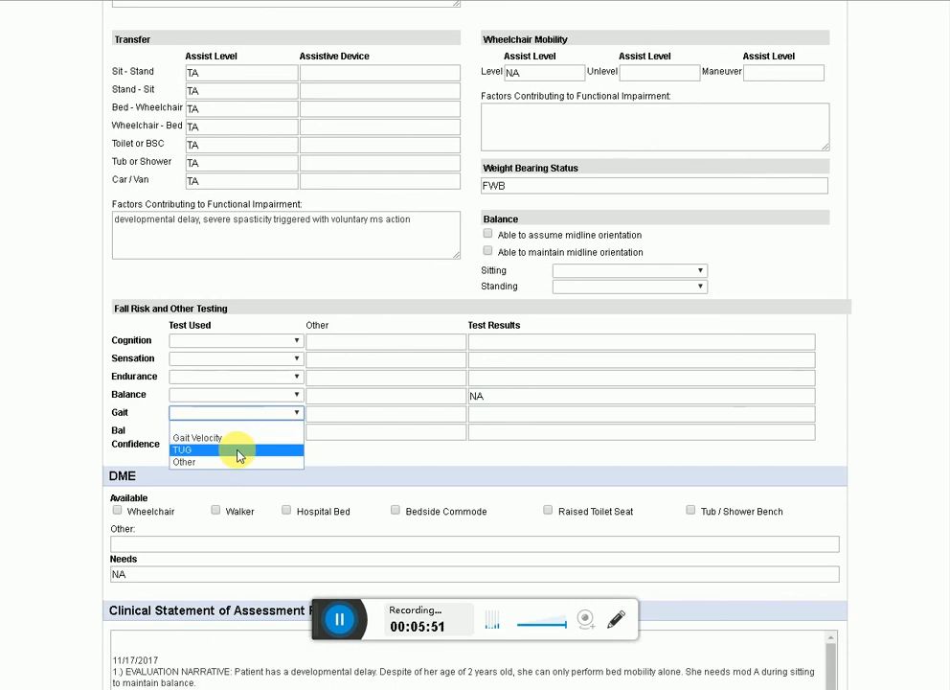
{"action": "left_click", "coordinate": [253, 397]}
{"action": "left_click", "coordinate": [253, 397]}
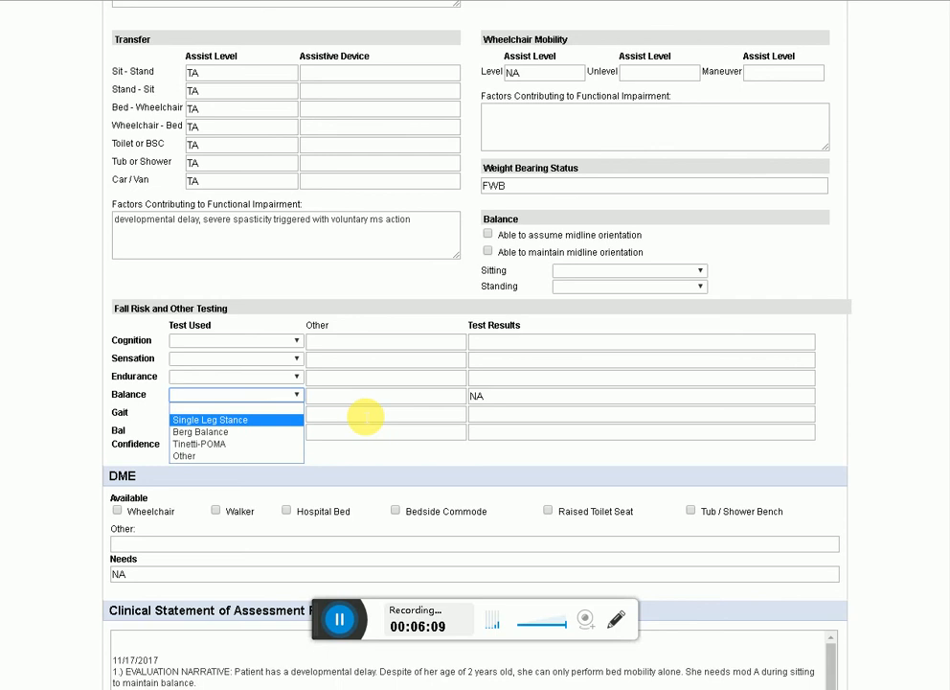
{"action": "left_click", "coordinate": [390, 402]}
{"action": "left_click", "coordinate": [508, 405]}
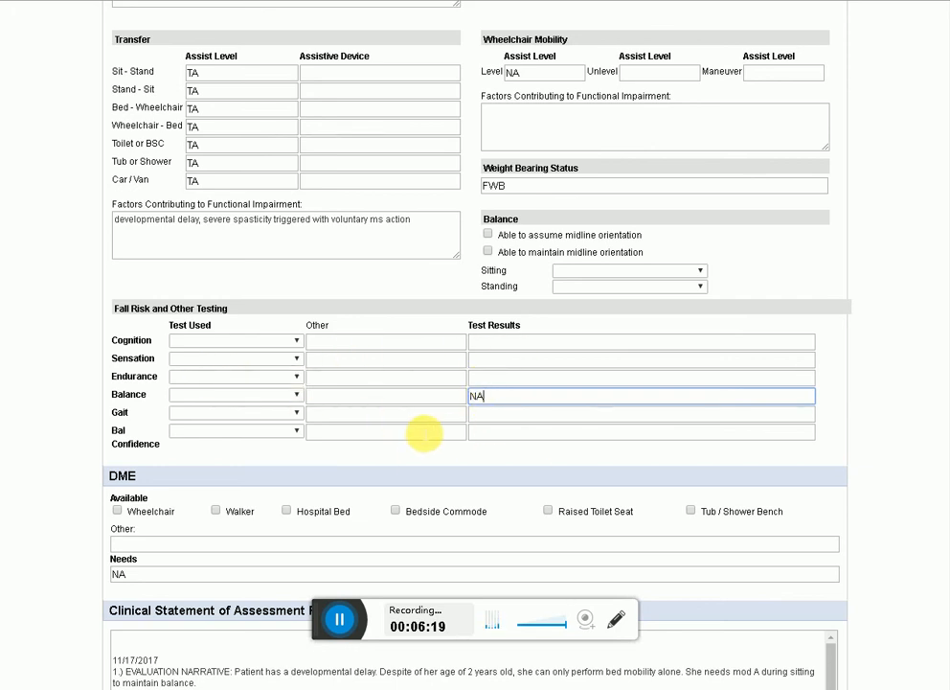
{"action": "scroll", "coordinate": [441, 430], "scroll_direction": "down", "scroll_amount": 1}
{"action": "scroll", "coordinate": [445, 426], "scroll_direction": "up", "scroll_amount": 1}
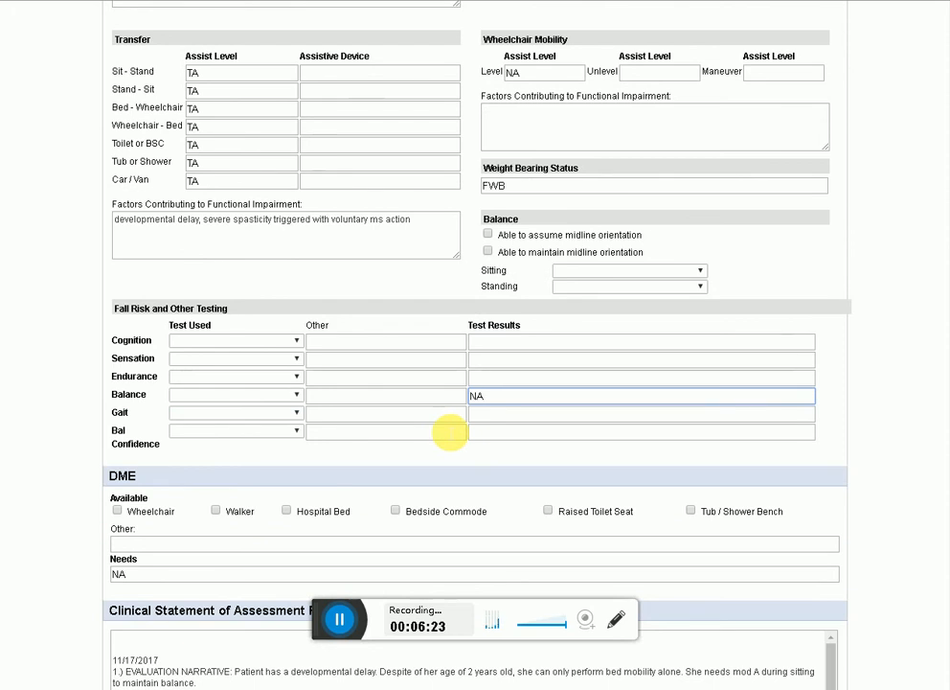
{"action": "scroll", "coordinate": [424, 428], "scroll_direction": "up", "scroll_amount": 4}
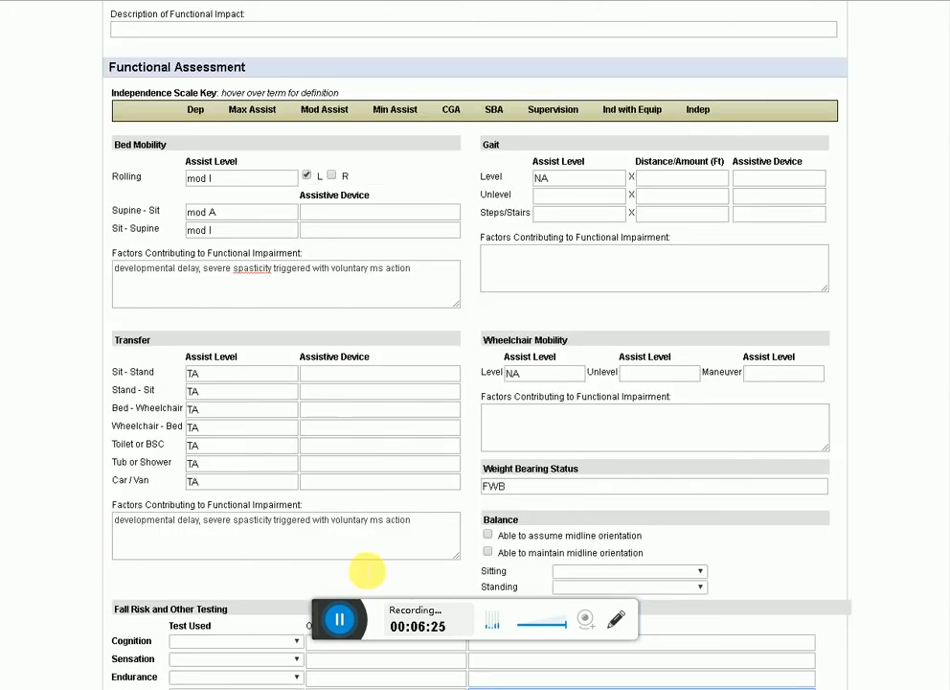